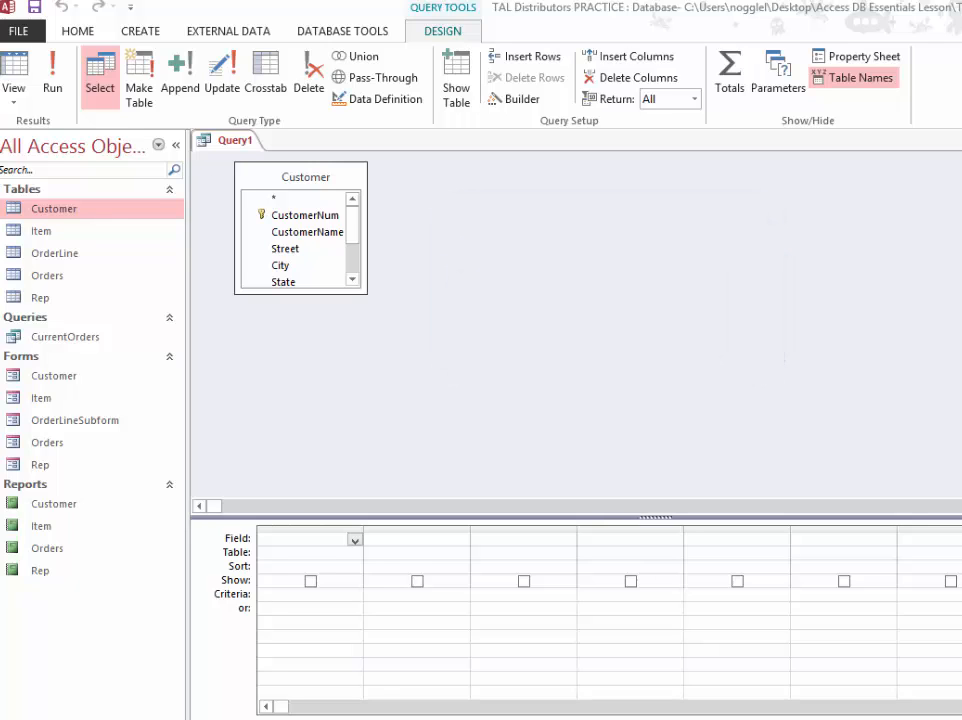
Open the Customer table to examine its Balance and CreditLimit columns, and return to the query design.
{"action": "double_click", "coordinate": [56, 208]}
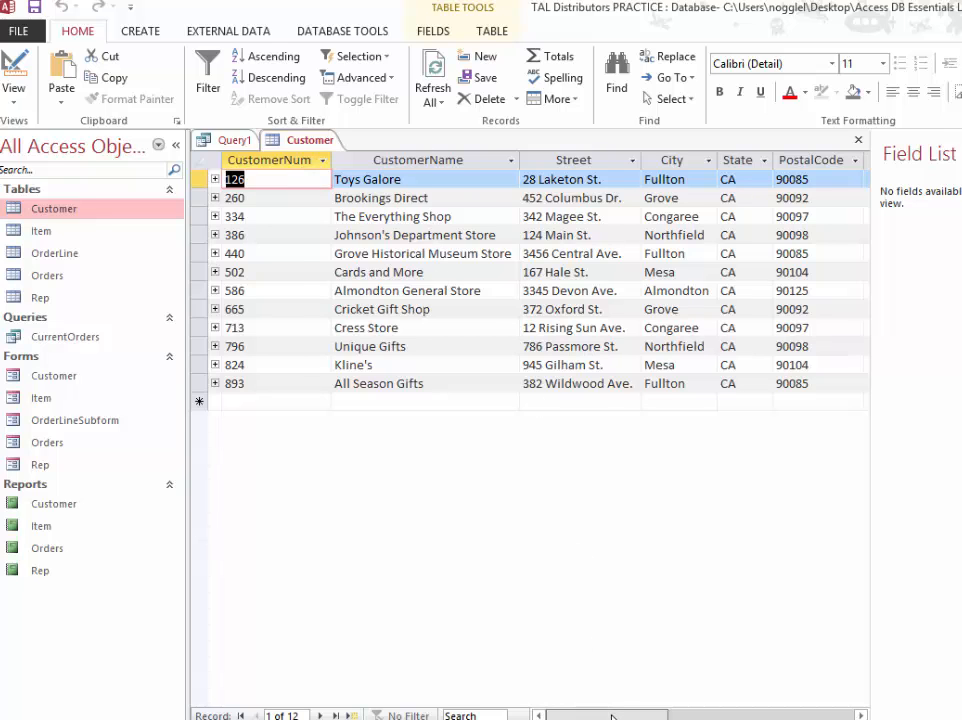
{"action": "left_click_drag", "start_coordinate": [612, 716], "coordinate": [680, 716]}
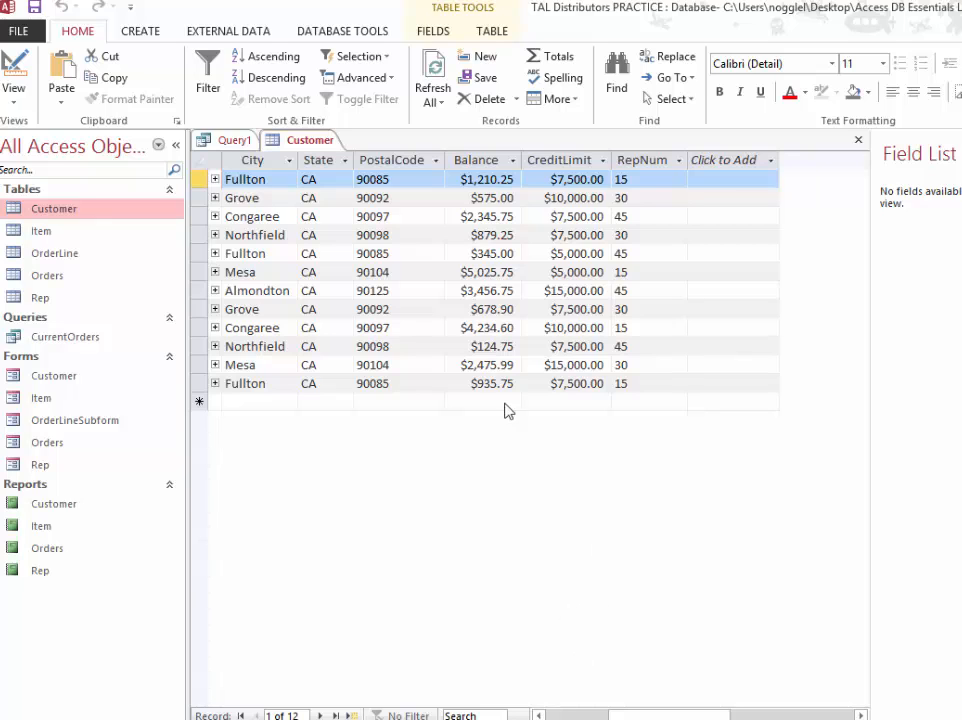
{"action": "left_click", "coordinate": [234, 140]}
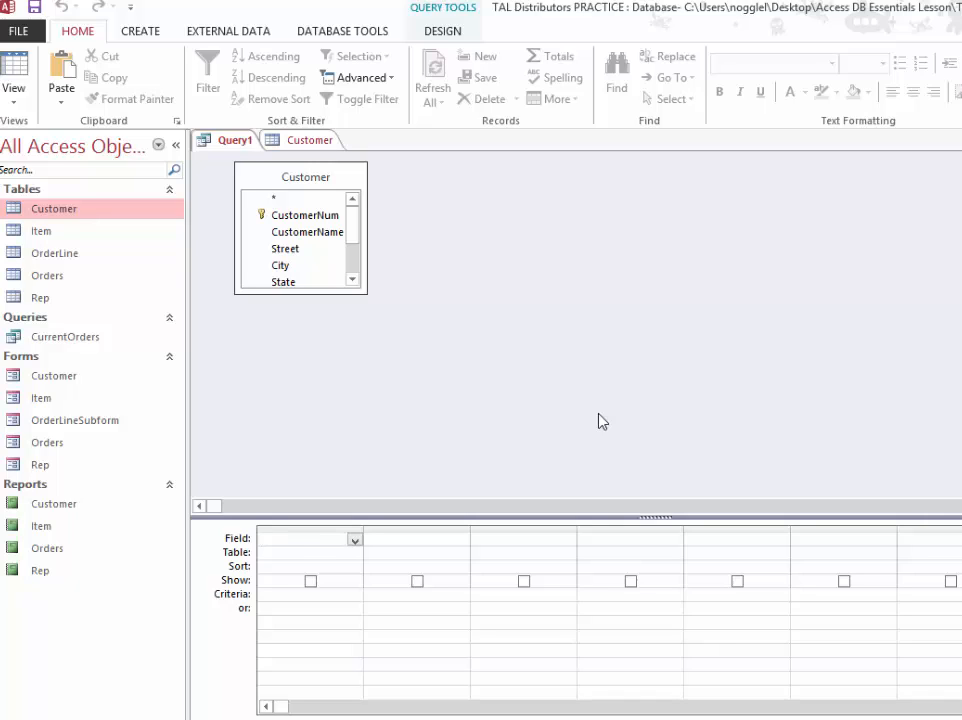
Add the CustomerNum and CustomerName fields from the Customer table to the query design grid.
{"action": "double_click", "coordinate": [302, 216]}
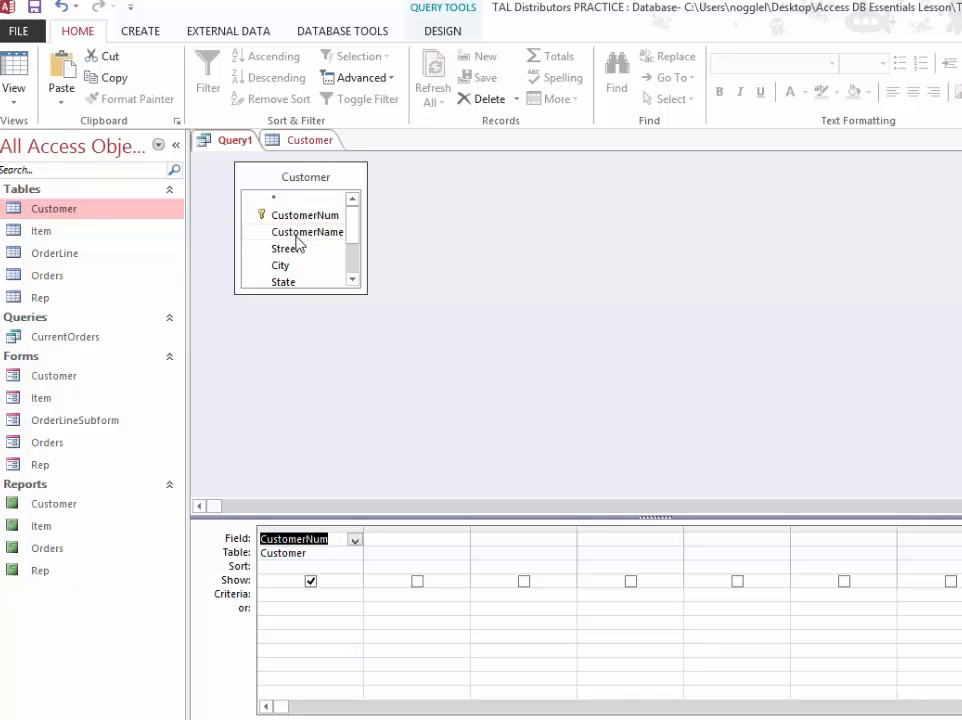
{"action": "double_click", "coordinate": [297, 236]}
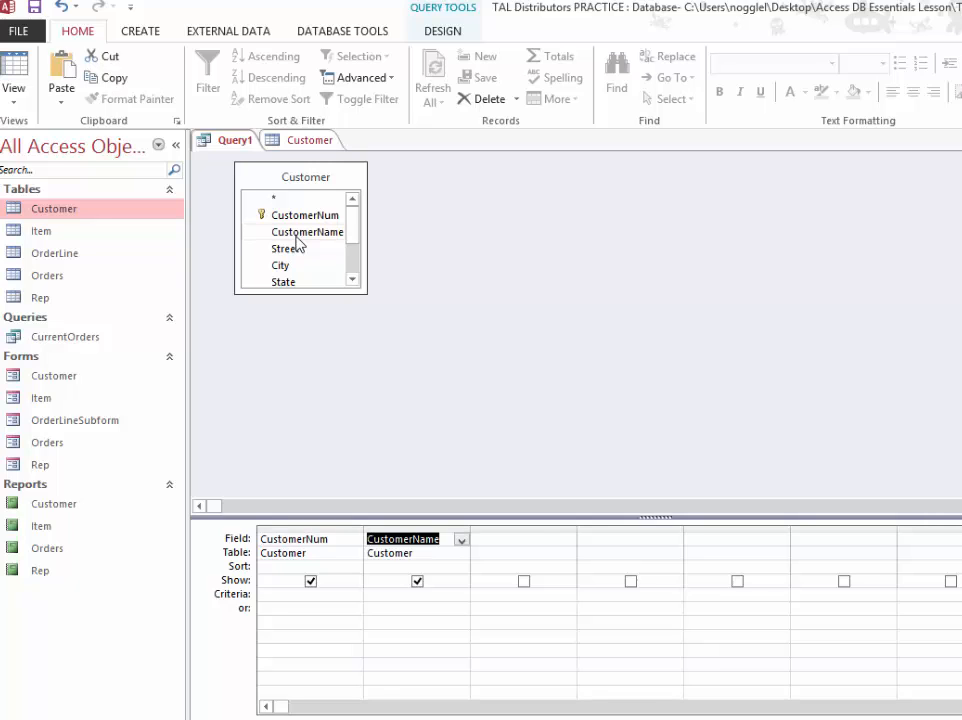
{"action": "left_click", "coordinate": [443, 31]}
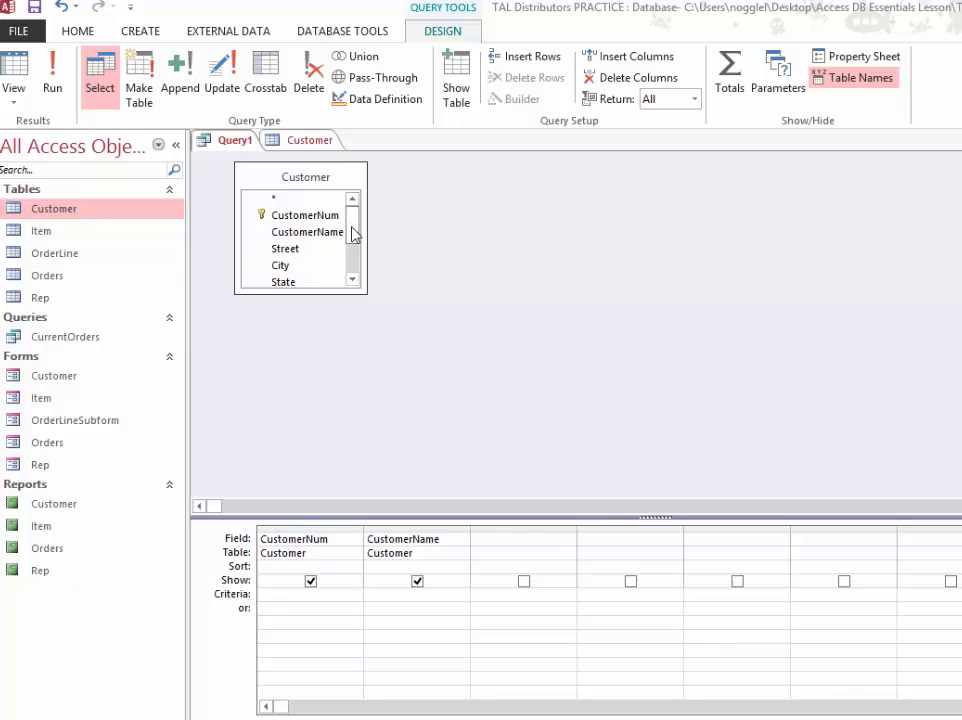
{"action": "left_click_drag", "start_coordinate": [352, 228], "coordinate": [367, 208]}
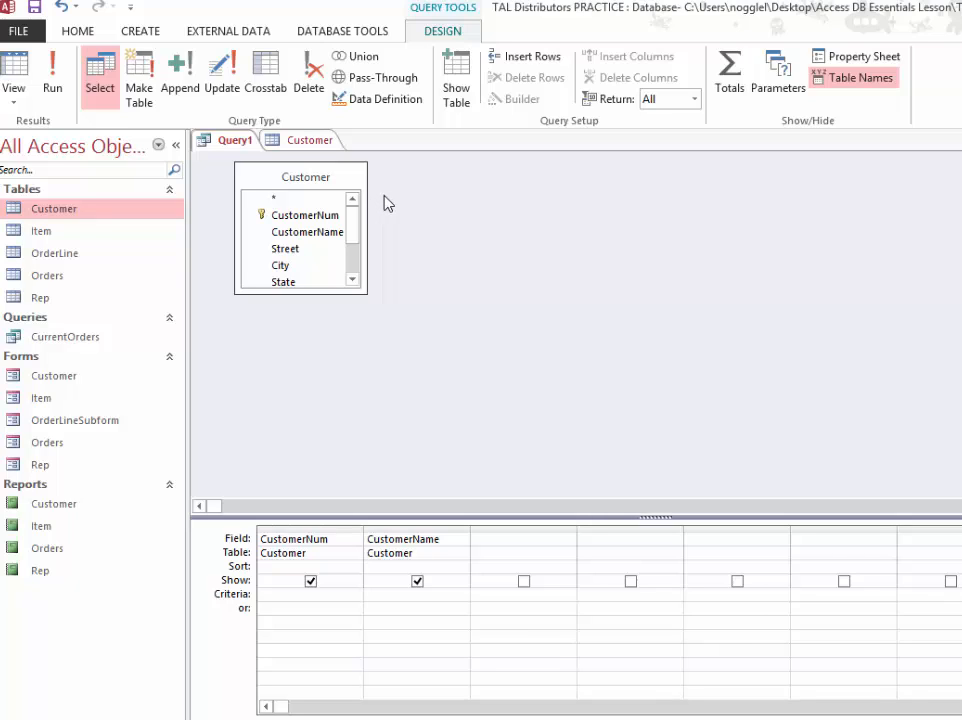
Enter the calculated field AvailbleCredit:CreditLimit-Balance in the third column of the query grid, using the Zoom editor.
{"action": "left_click", "coordinate": [509, 539]}
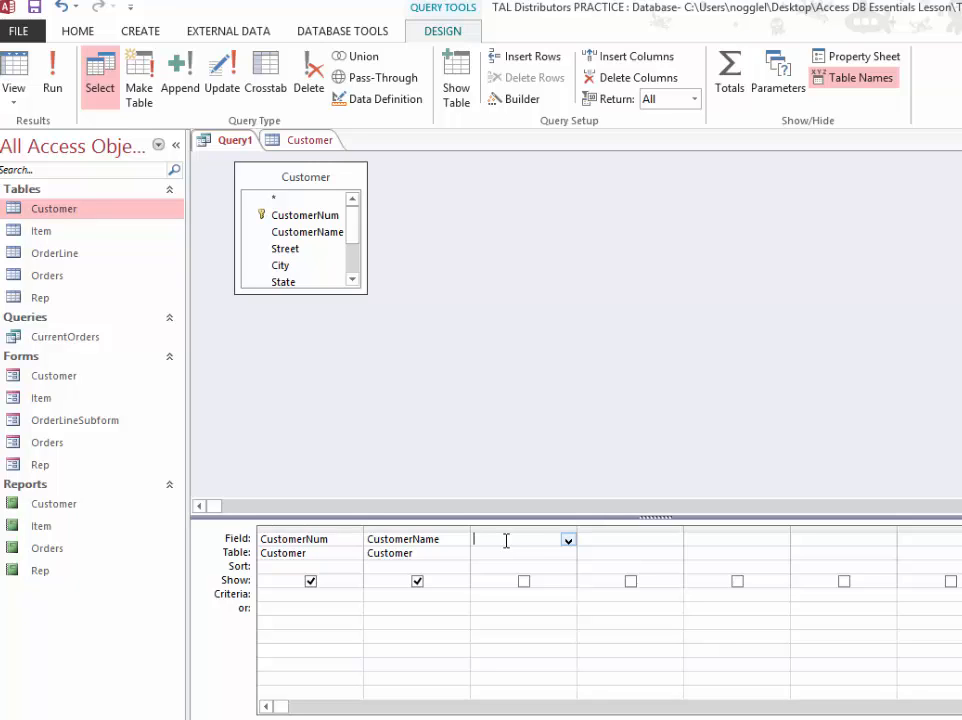
{"action": "right_click", "coordinate": [506, 540]}
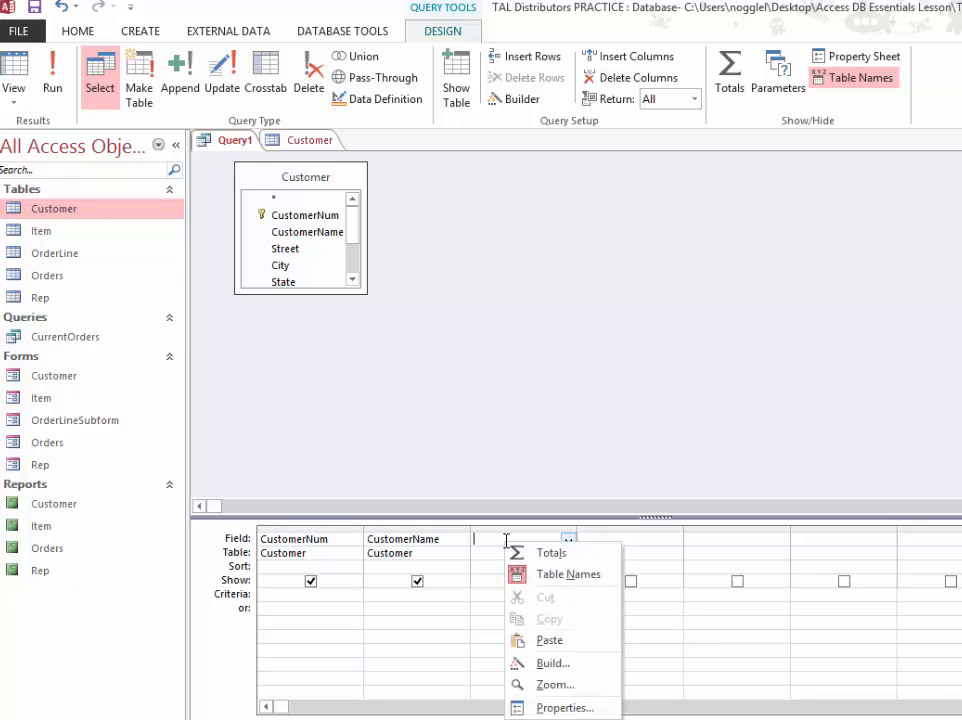
{"action": "left_click", "coordinate": [572, 686]}
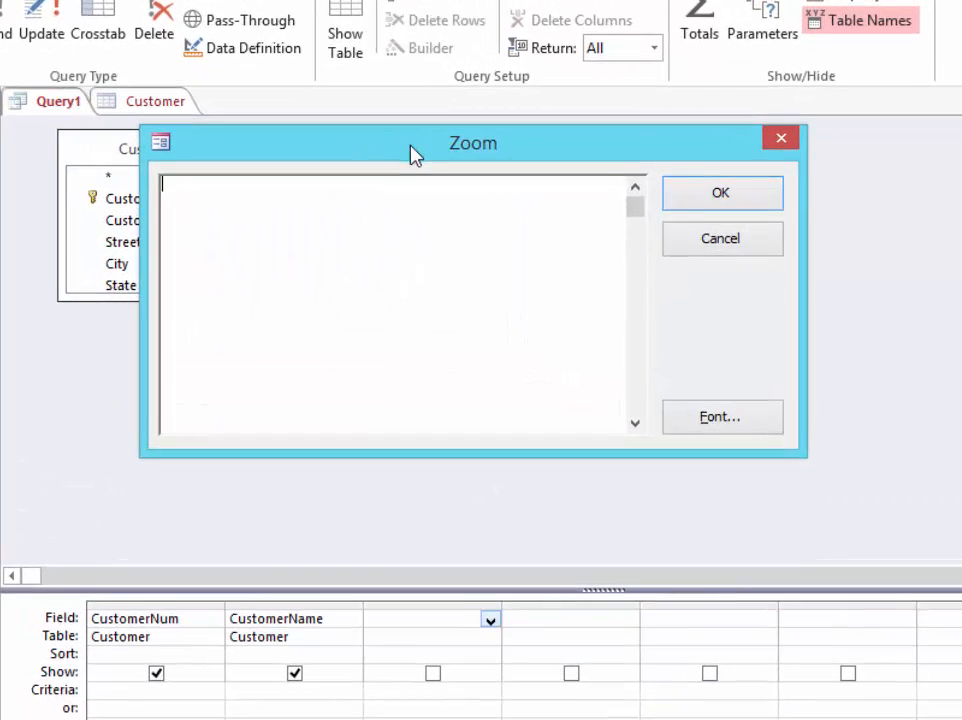
{"action": "left_click_drag", "start_coordinate": [512, 178], "coordinate": [578, 206]}
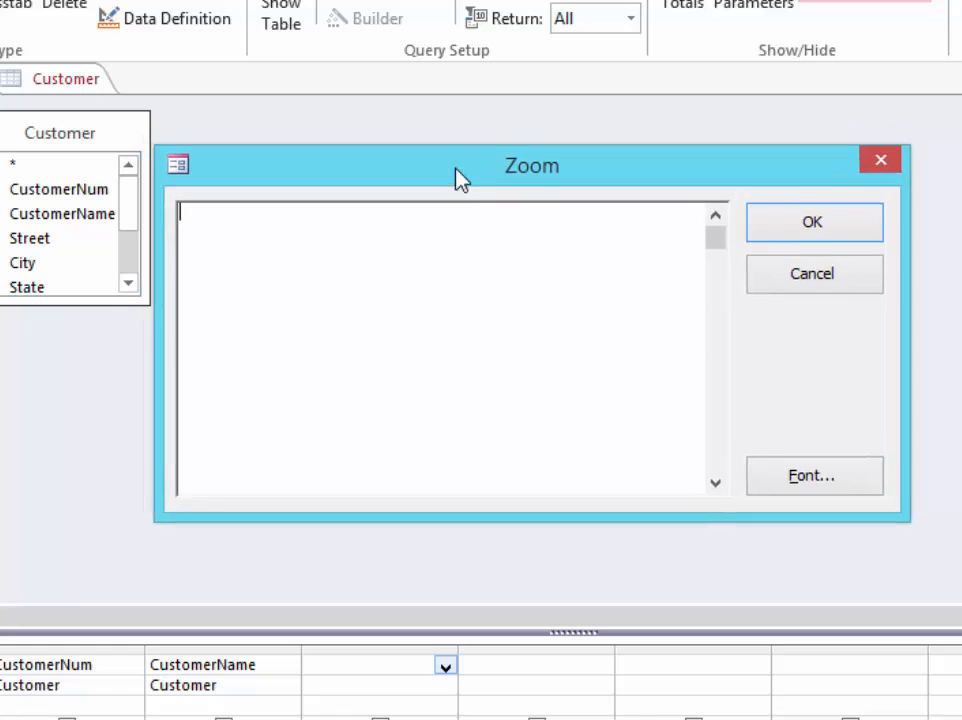
{"action": "left_click_drag", "start_coordinate": [460, 178], "coordinate": [477, 137]}
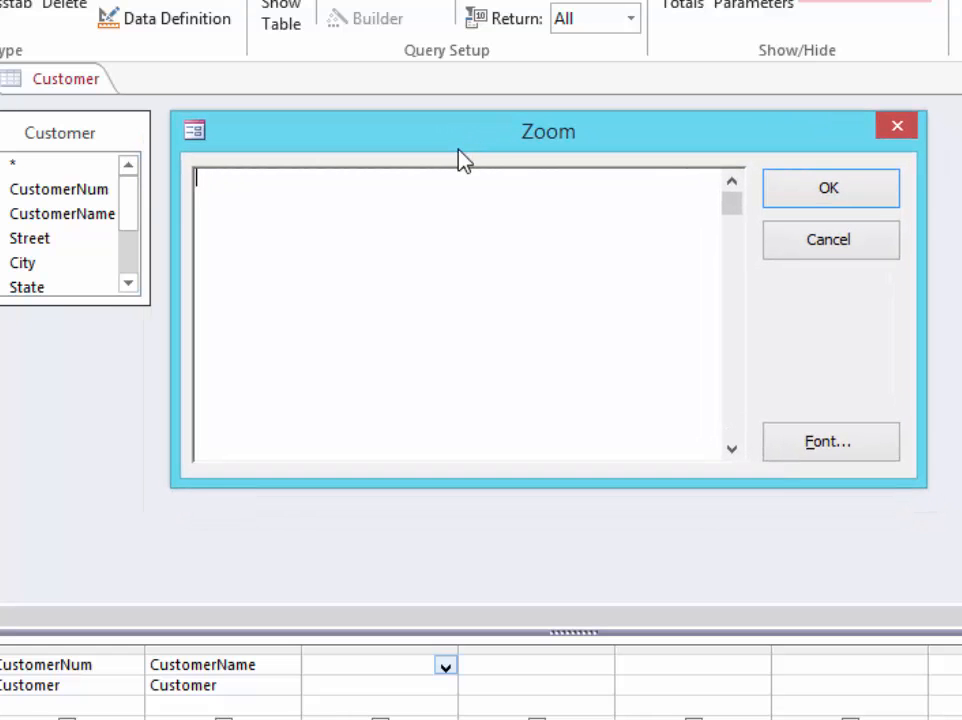
{"action": "type", "text": "AvailbleCredit"}
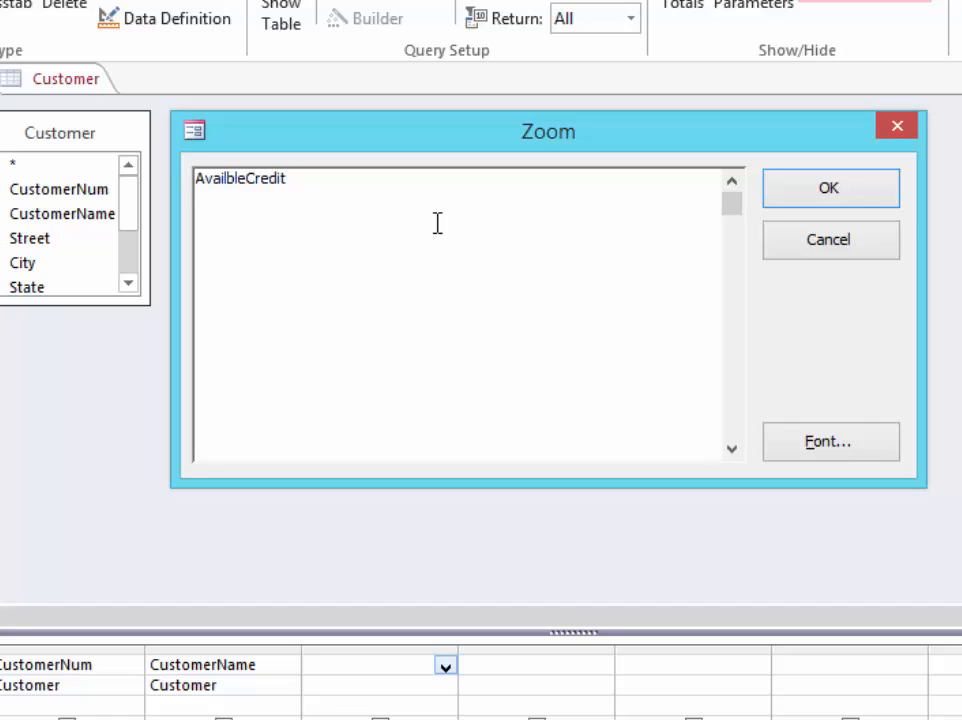
{"action": "type", "text": ":"}
{"action": "type", "text": "CreditLimit"}
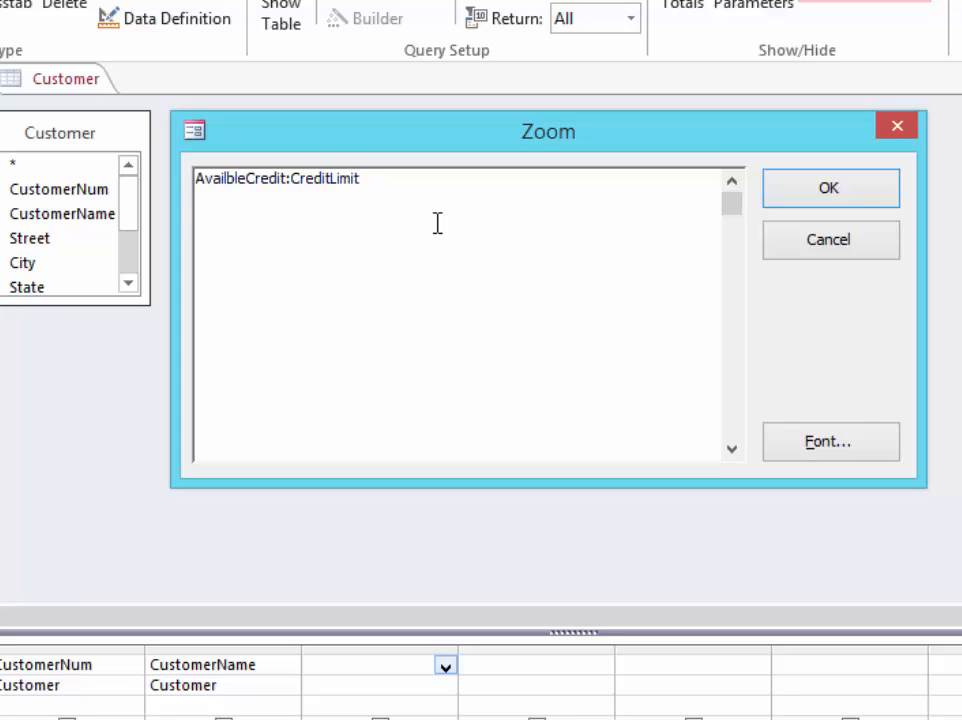
{"action": "type", "text": "-Balance"}
{"action": "left_click", "coordinate": [866, 191]}
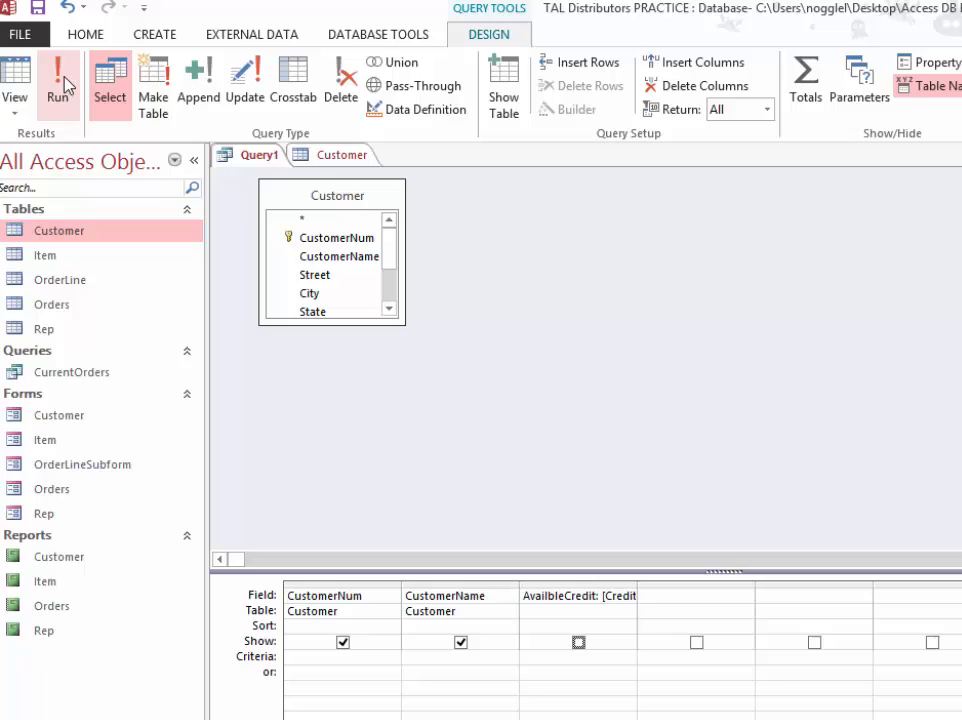
Run the query, return to its design to make the calculated column show in the results, and run it again.
{"action": "left_click", "coordinate": [62, 85]}
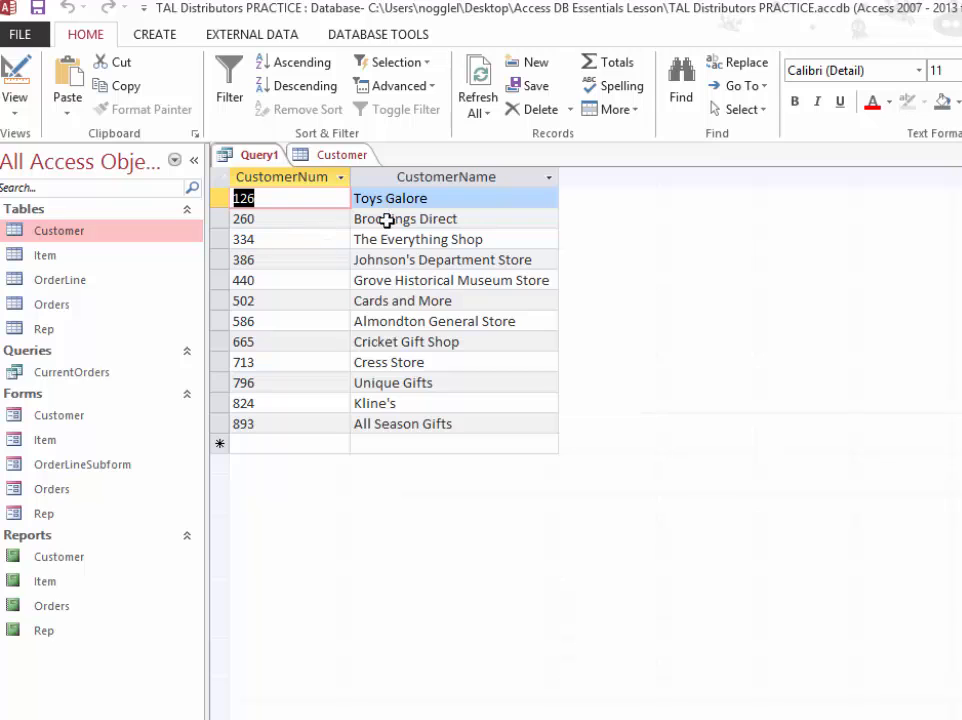
{"action": "left_click", "coordinate": [15, 100]}
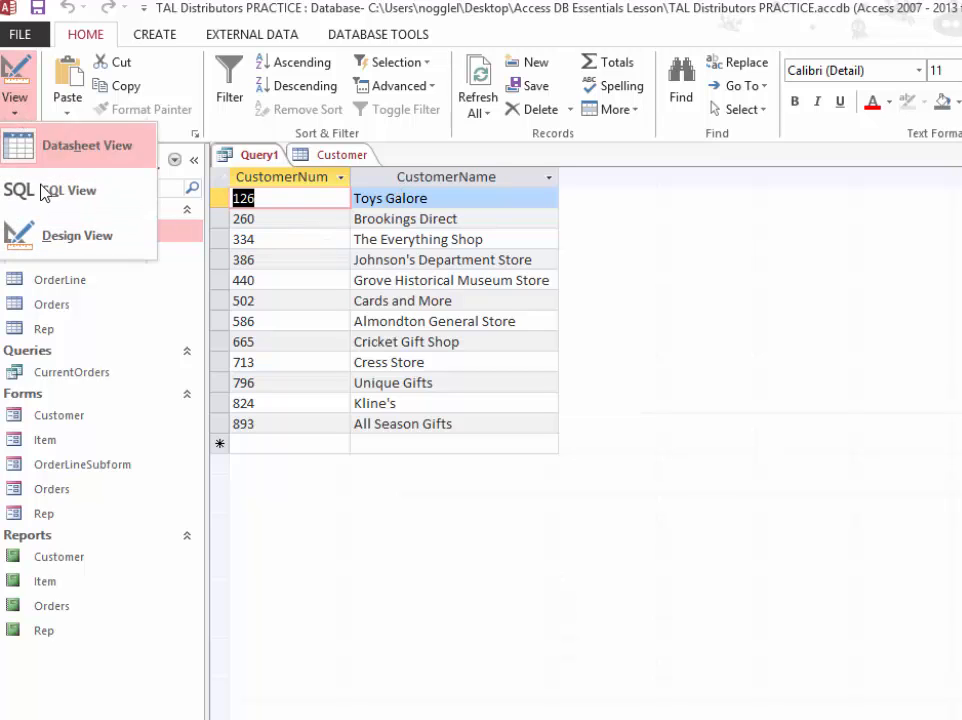
{"action": "left_click", "coordinate": [50, 240]}
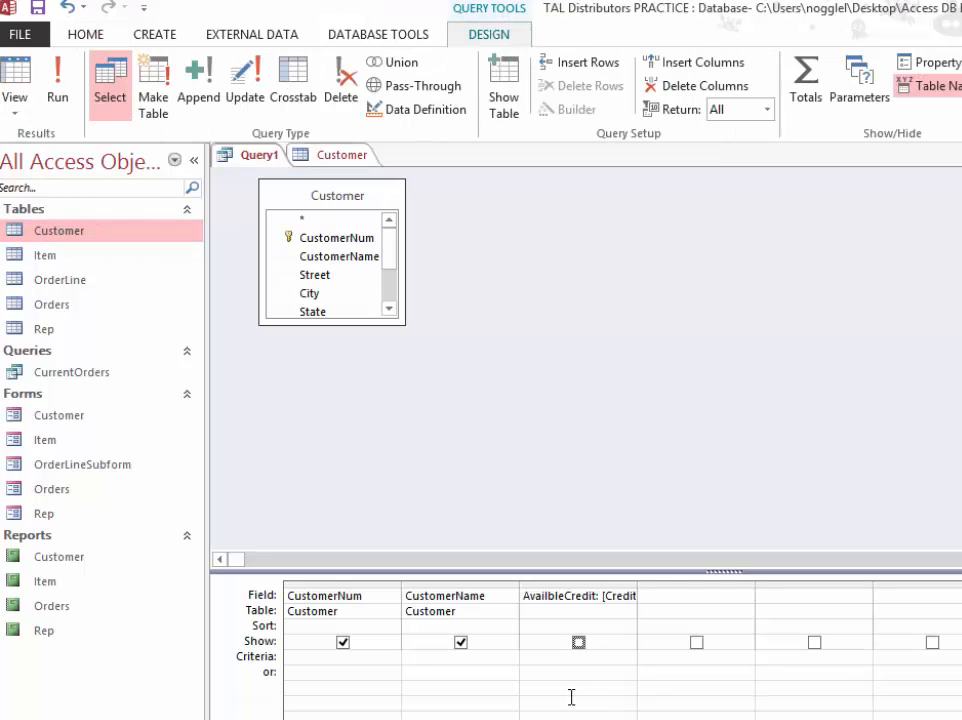
{"action": "left_click", "coordinate": [578, 642]}
{"action": "left_click", "coordinate": [56, 95]}
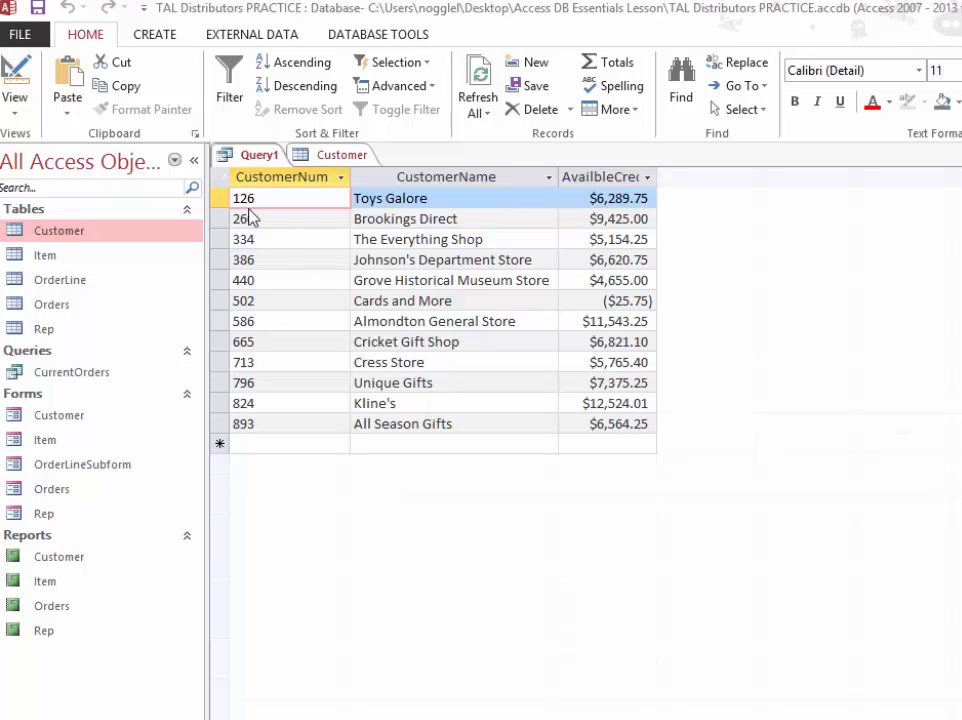
Correct the calculated column's name to AvailableCredit in the query design and rerun the query.
{"action": "left_click", "coordinate": [16, 96]}
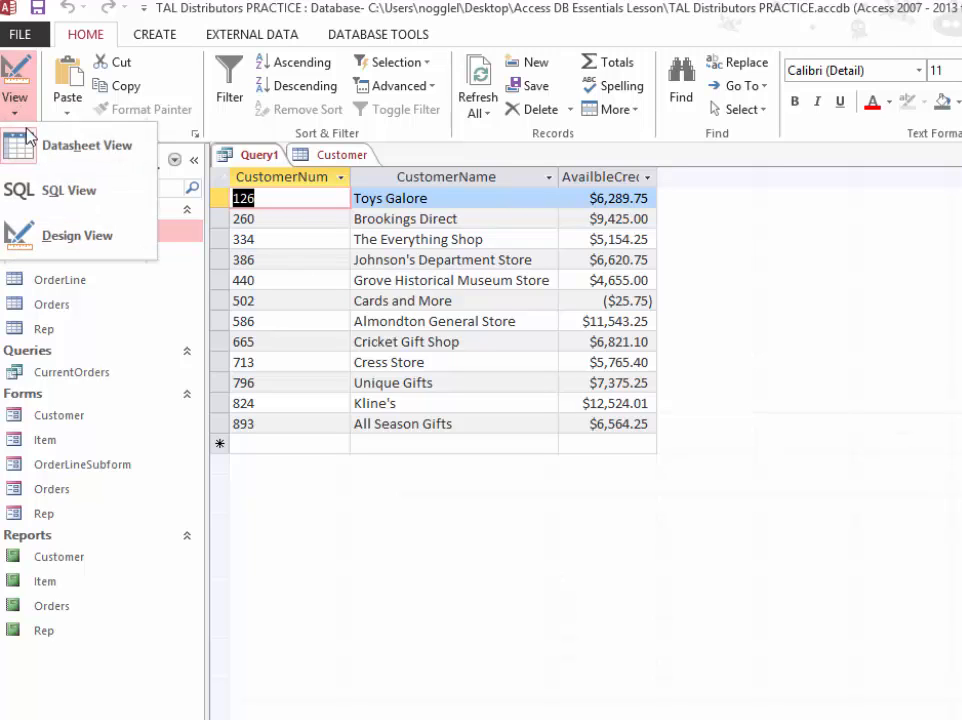
{"action": "left_click", "coordinate": [70, 236]}
{"action": "right_click", "coordinate": [571, 598]}
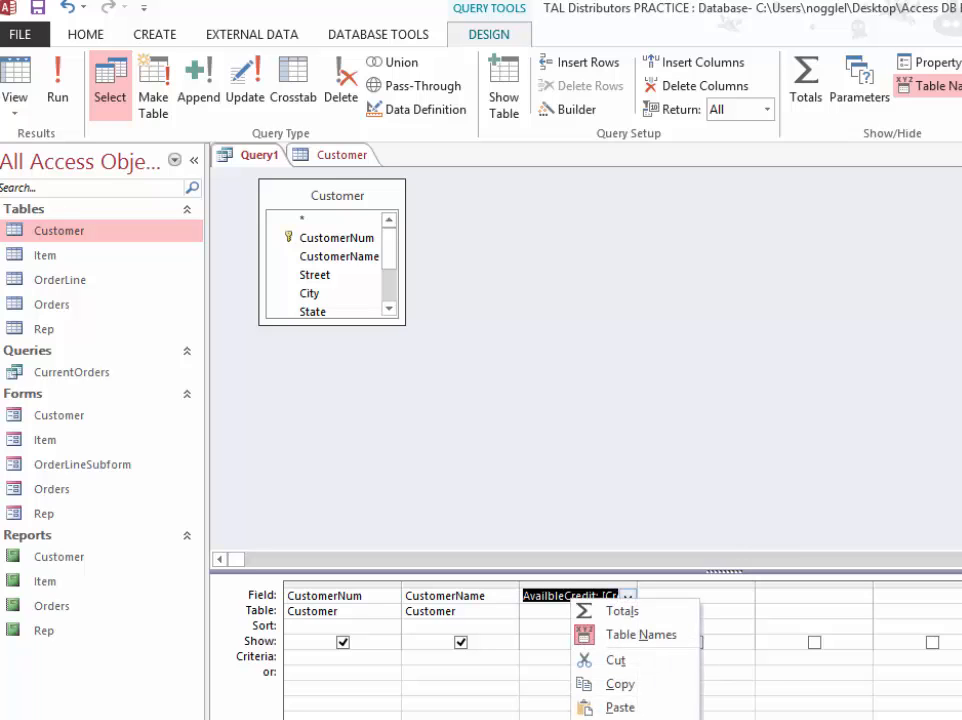
{"action": "left_click", "coordinate": [622, 719]}
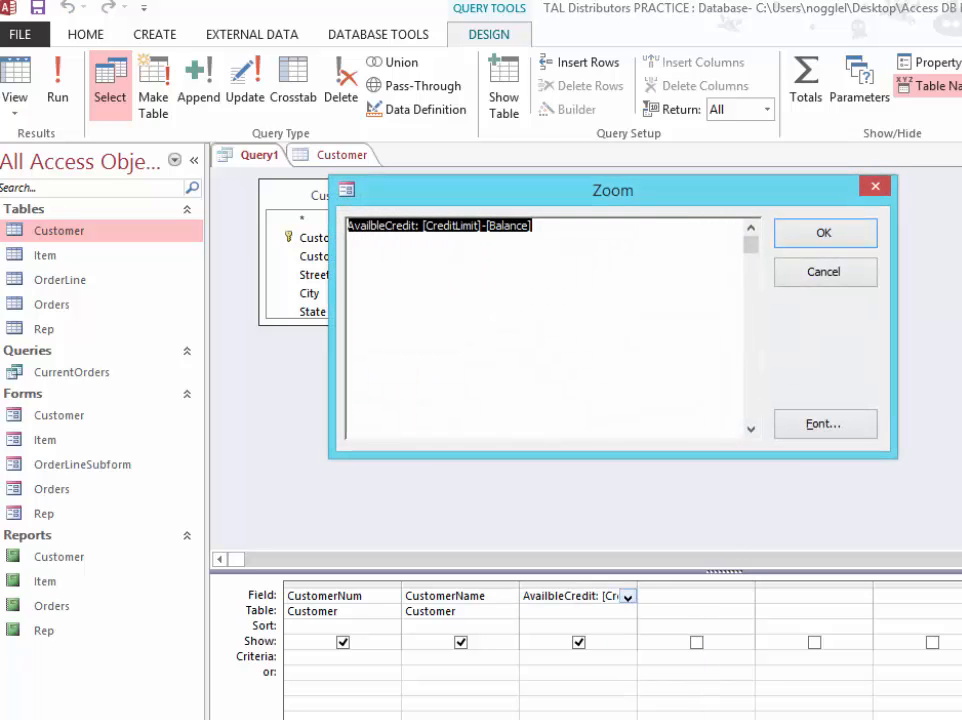
{"action": "left_click", "coordinate": [483, 238]}
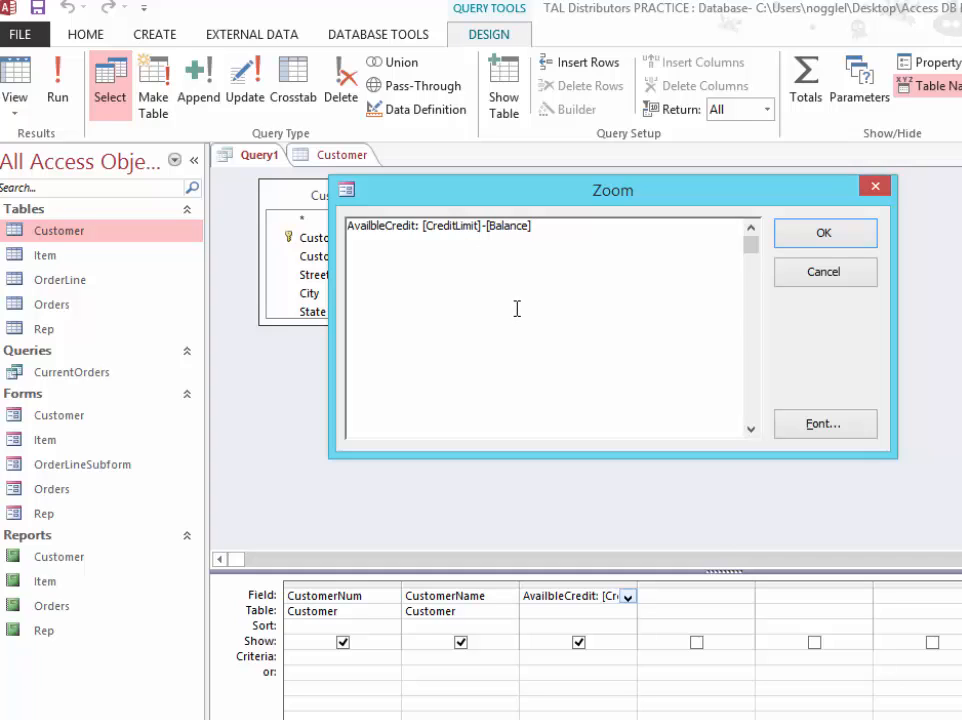
{"action": "left_click", "coordinate": [824, 236]}
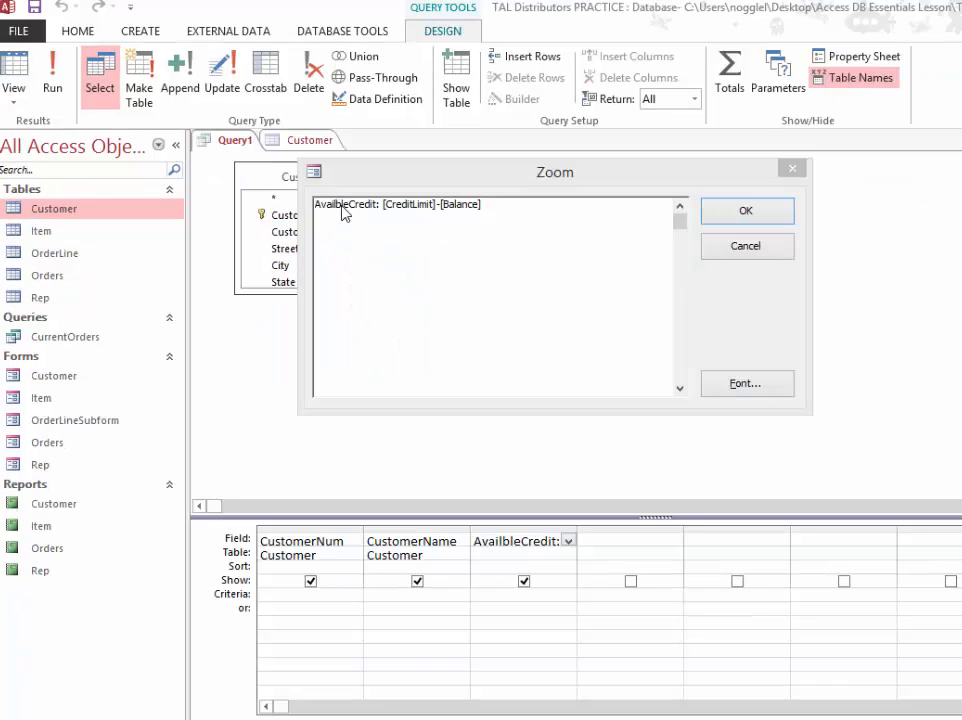
{"action": "left_click", "coordinate": [378, 227]}
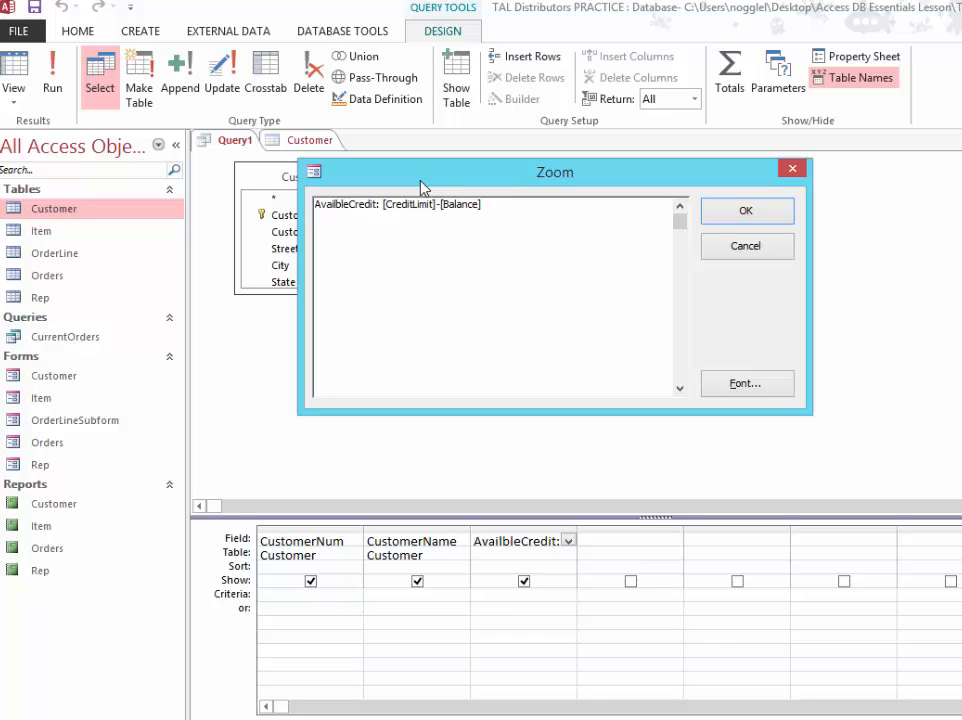
{"action": "key", "text": "BackSpace"}
{"action": "key", "text": "BackSpace"}
{"action": "key", "text": "BackSpace"}
{"action": "key", "text": "BackSpace"}
{"action": "key", "text": "BackSpace"}
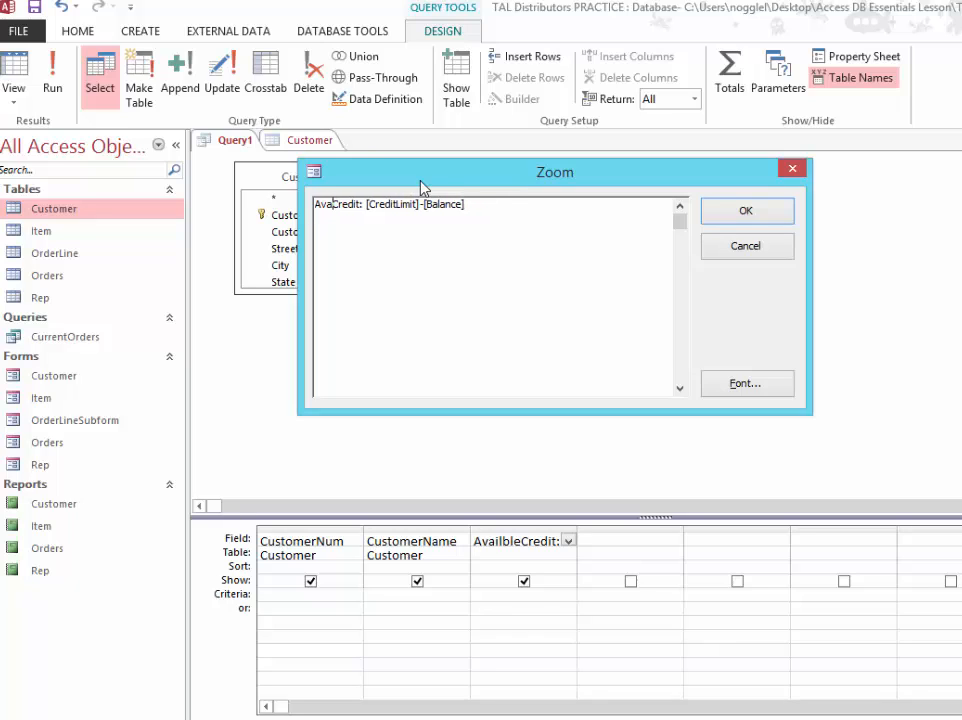
{"action": "type", "text": "ilable"}
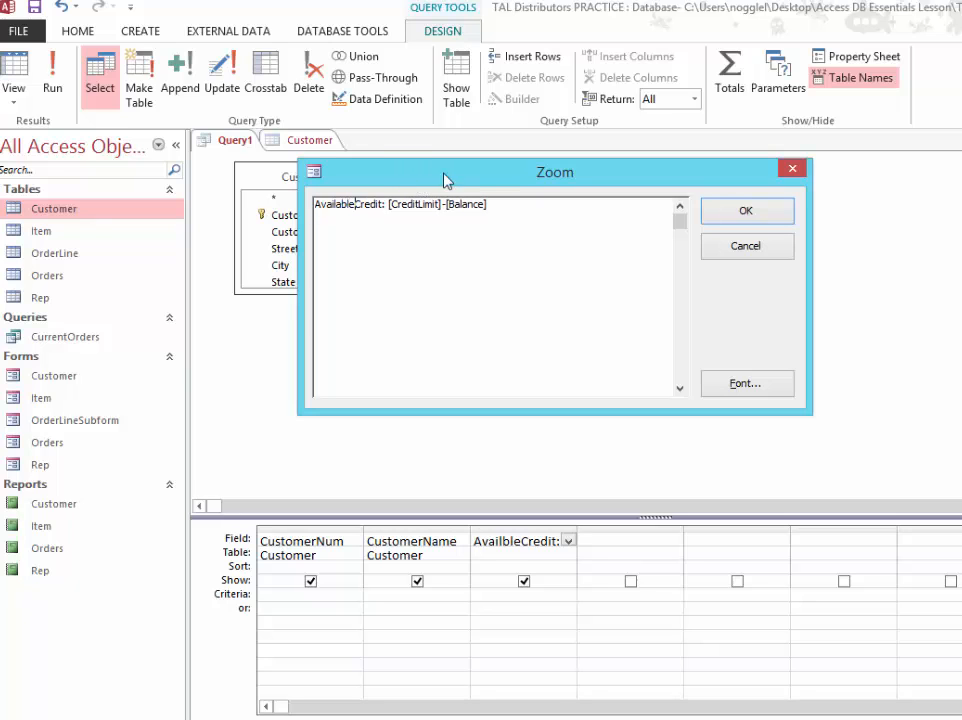
{"action": "left_click", "coordinate": [773, 215]}
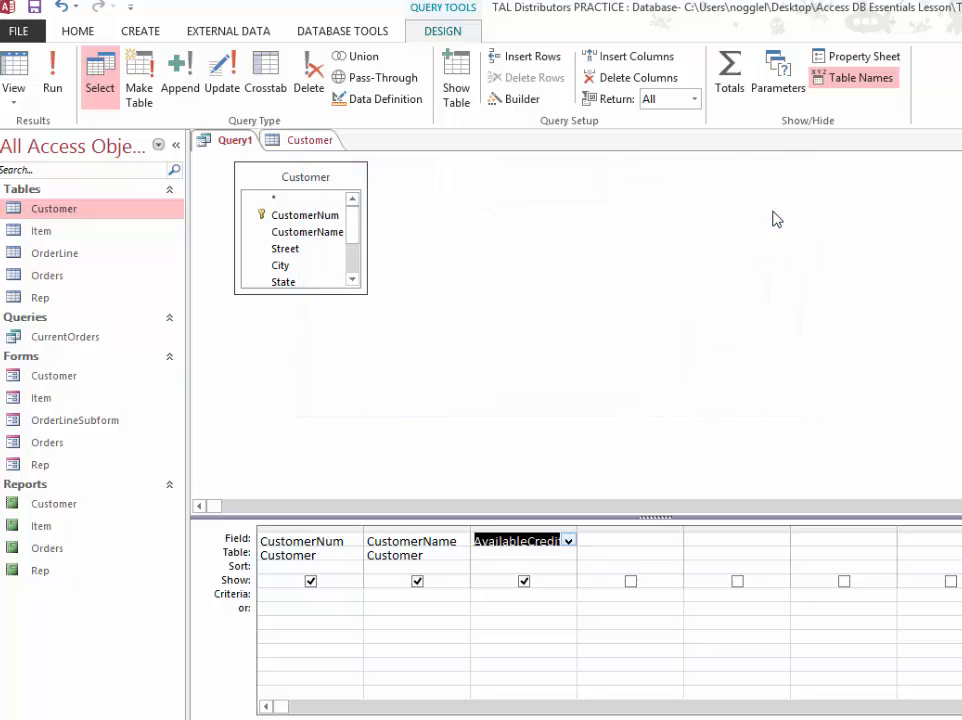
{"action": "left_click", "coordinate": [50, 75]}
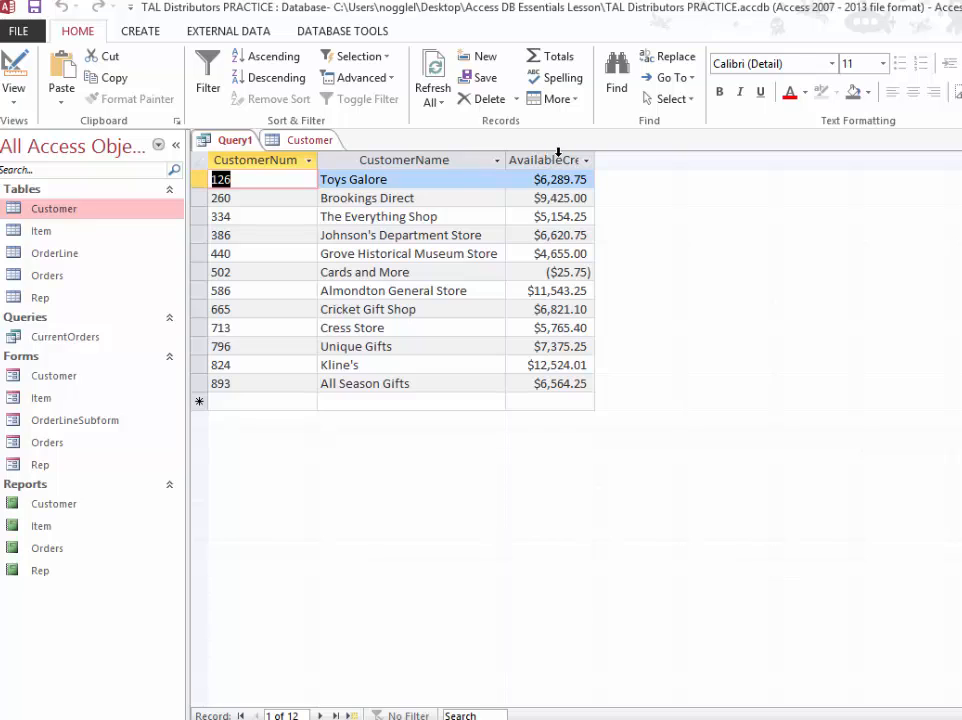